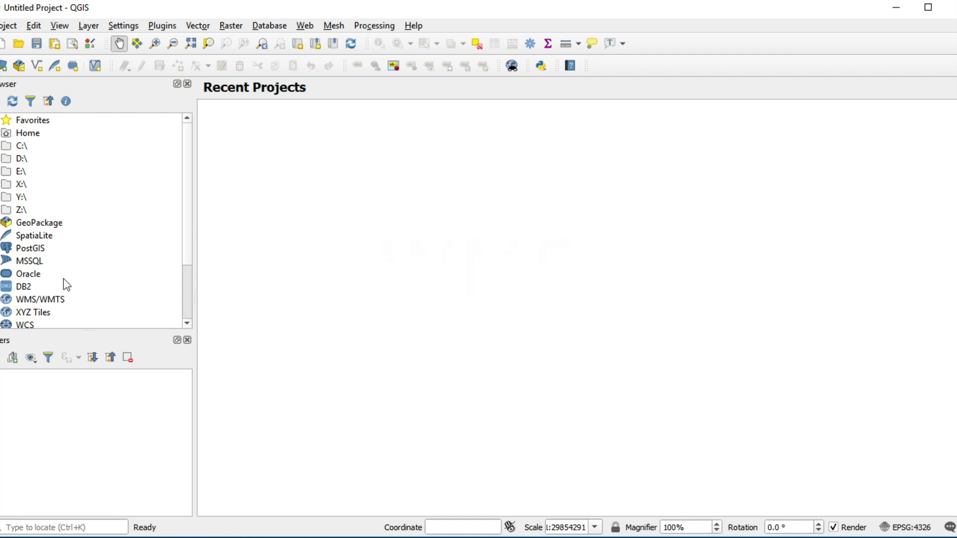
Select the WMS/WMTS entry in the Browser panel and bring up its context menu.
left_click(50, 299, "shift")
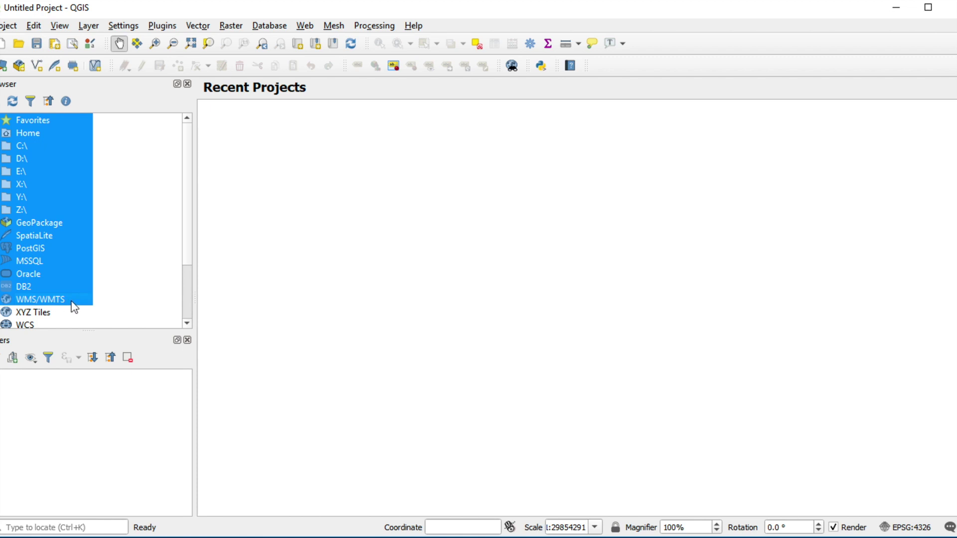
left_click(72, 303)
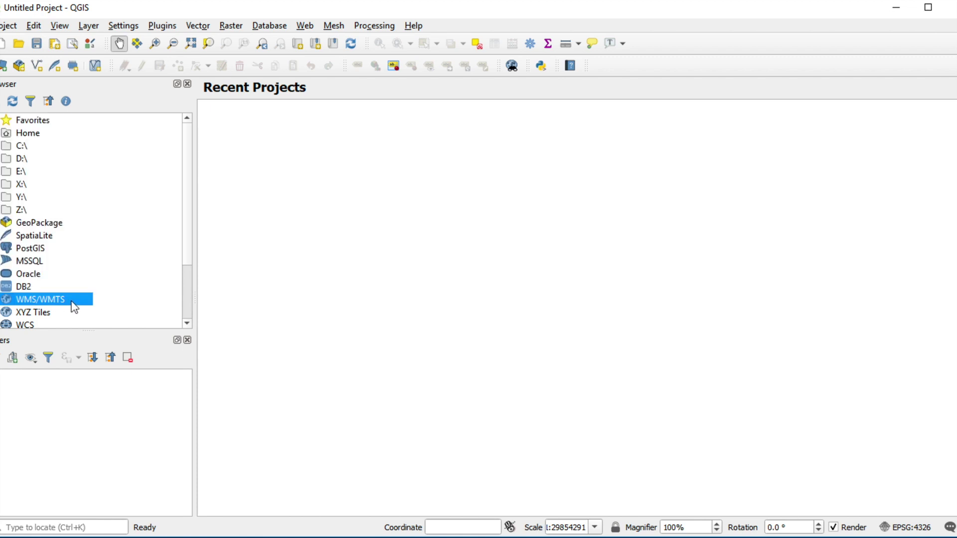
left_click(72, 304)
left_click(73, 305)
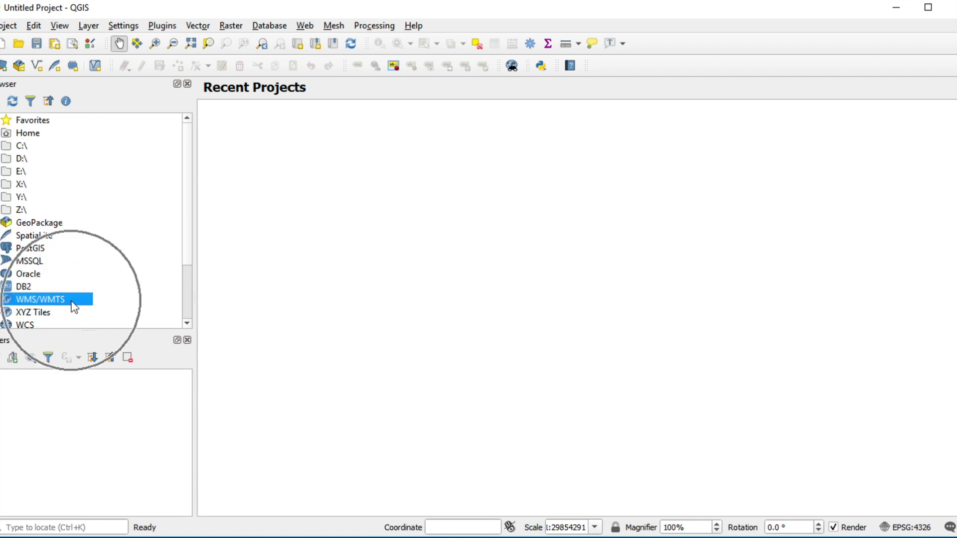
left_click(72, 305)
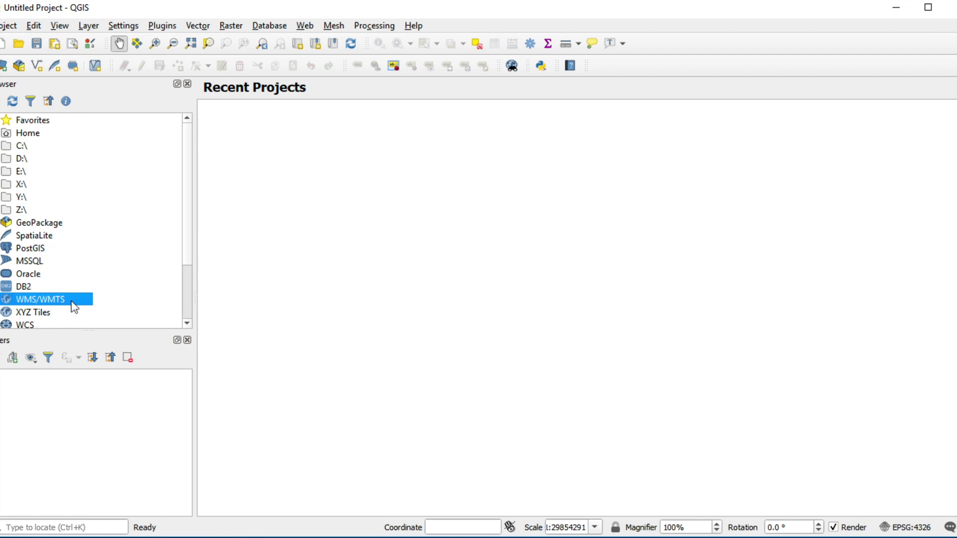
right_click(73, 305)
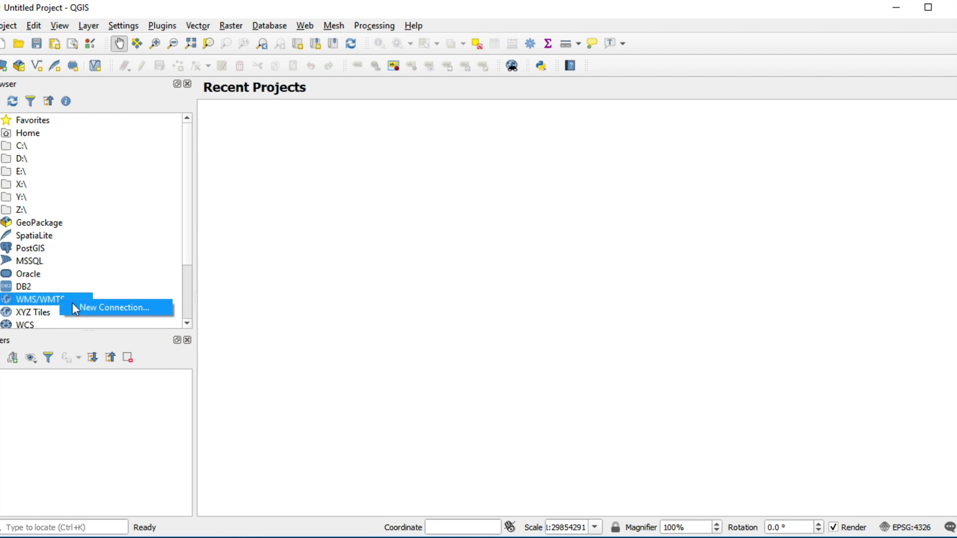
Create a WMS connection named ESRI_WMS with the ESRI StatesCitiesRivers WMSServer URL.
left_click(93, 308)
left_click(92, 308)
left_click(92, 307)
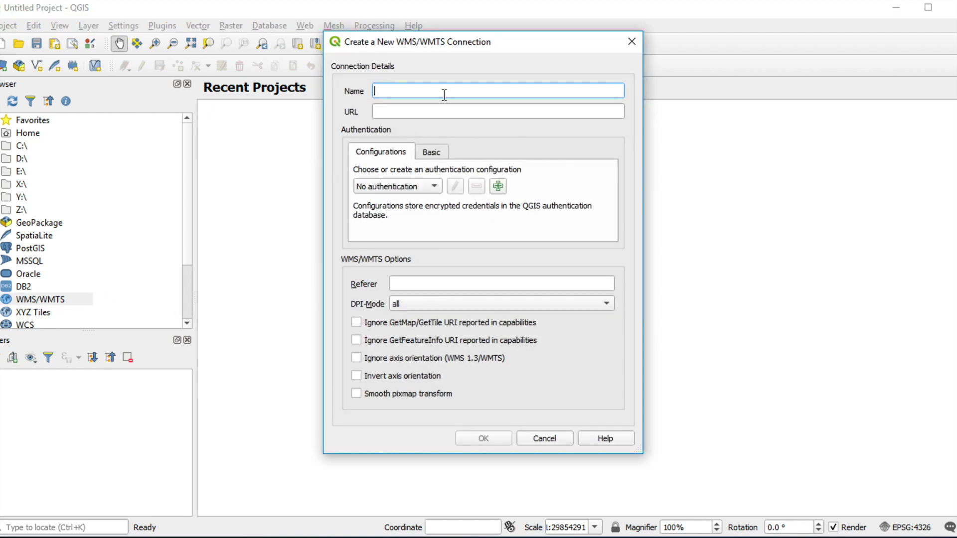
type("ESRI_WMS")
left_click(430, 111)
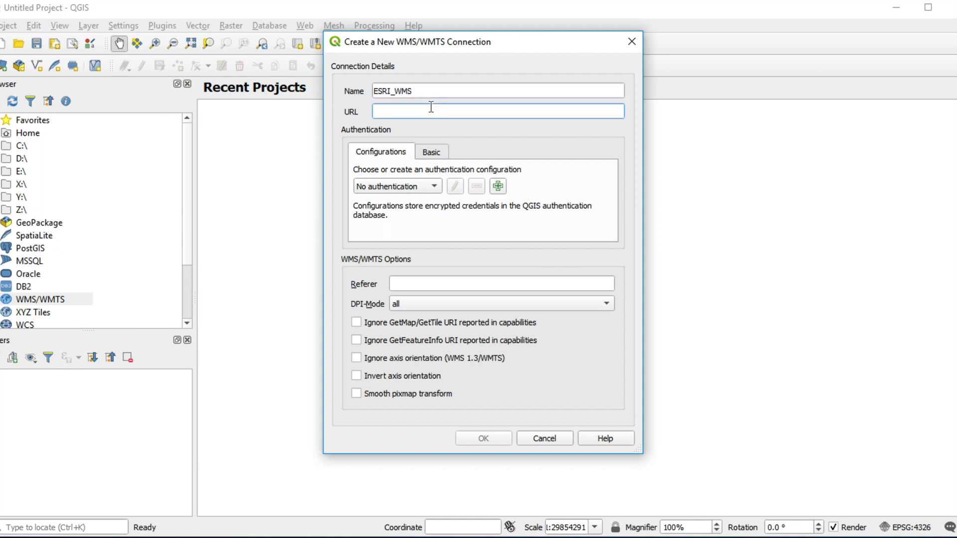
key("ctrl+v")
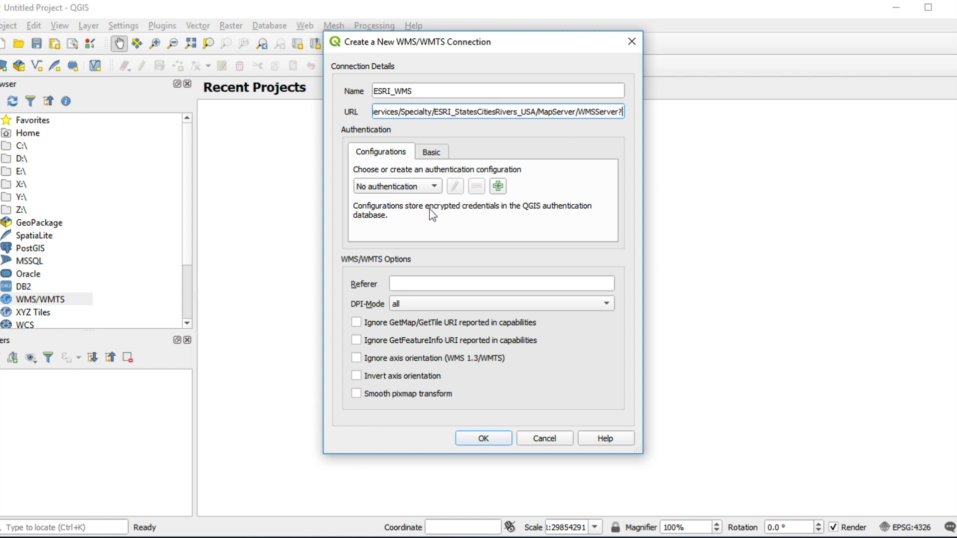
left_click(495, 442)
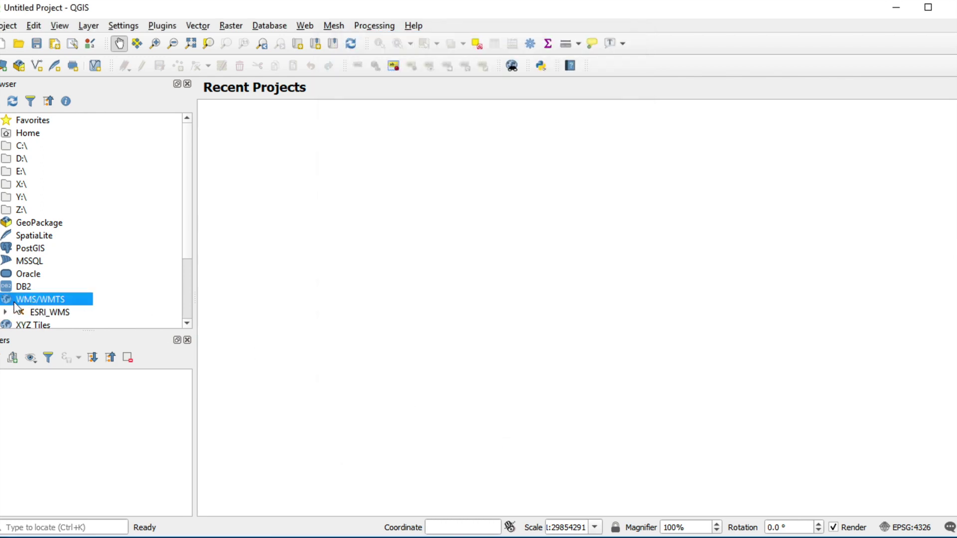
left_click(17, 317)
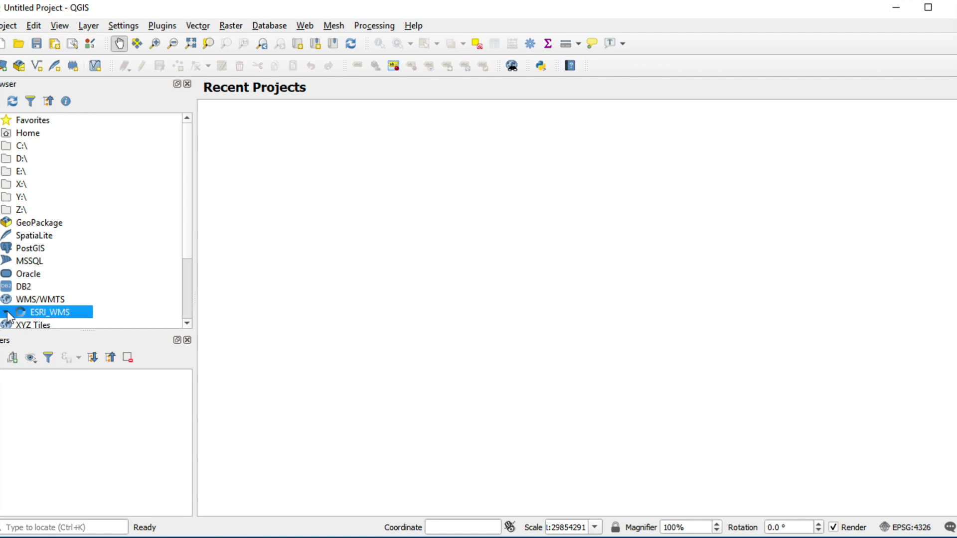
left_click(6, 312)
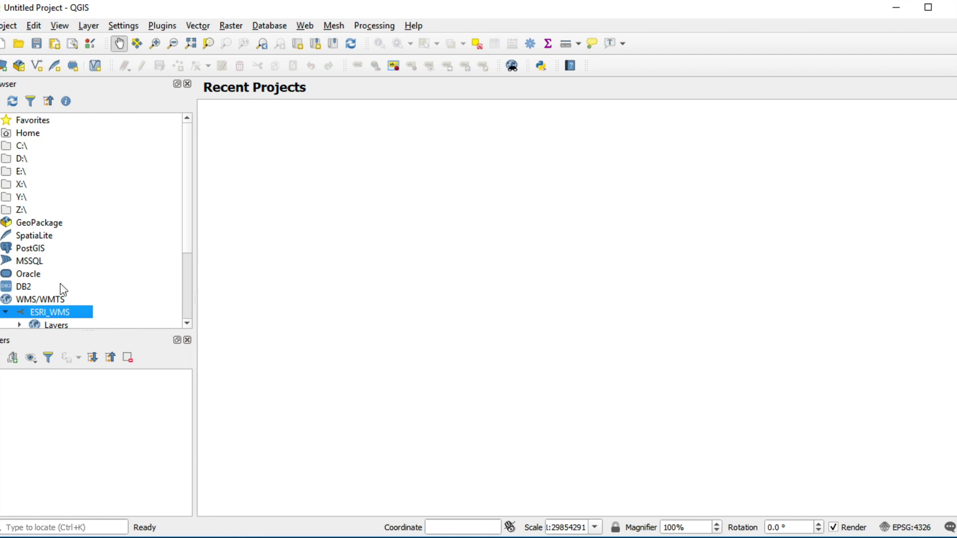
scroll(71, 282, "down", 1)
scroll(71, 282, "down", 1)
left_click(19, 223)
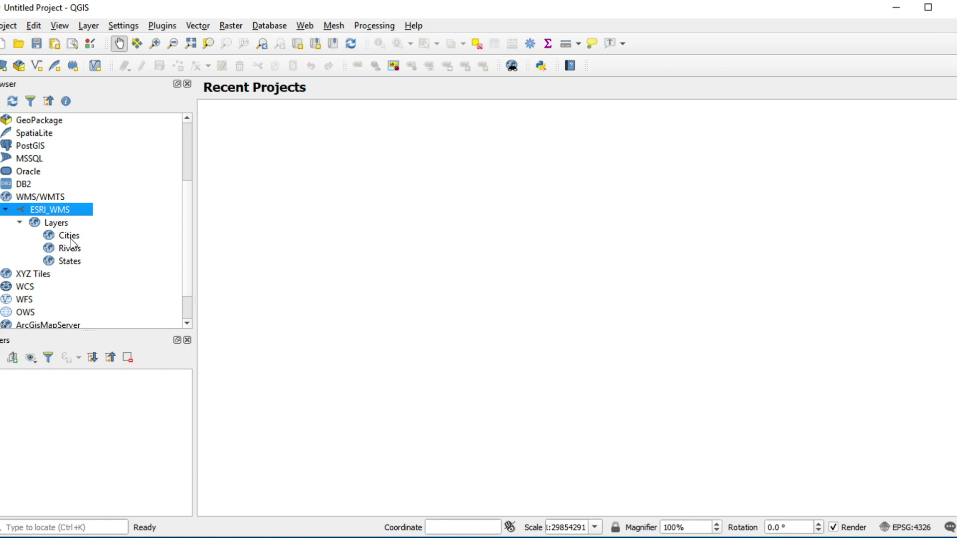
left_click(70, 237)
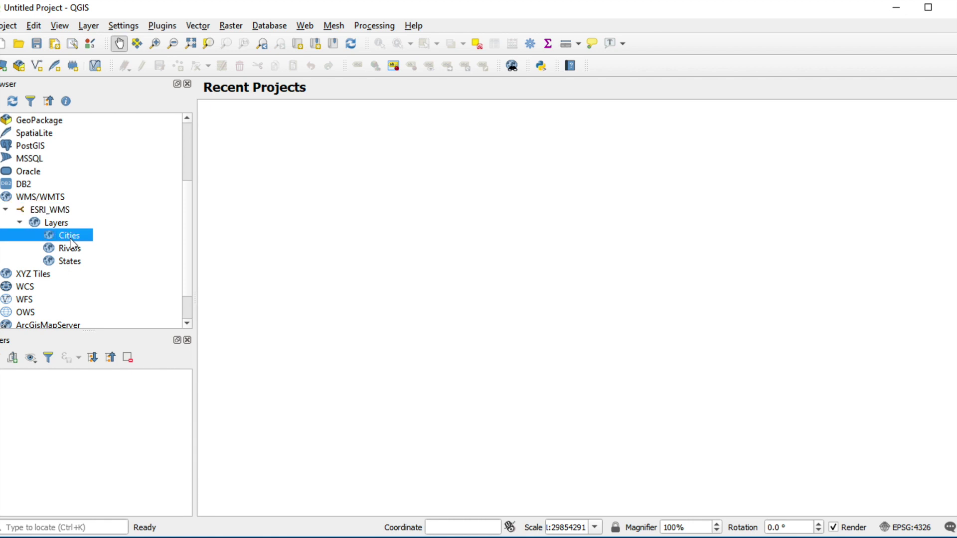
left_click(71, 247)
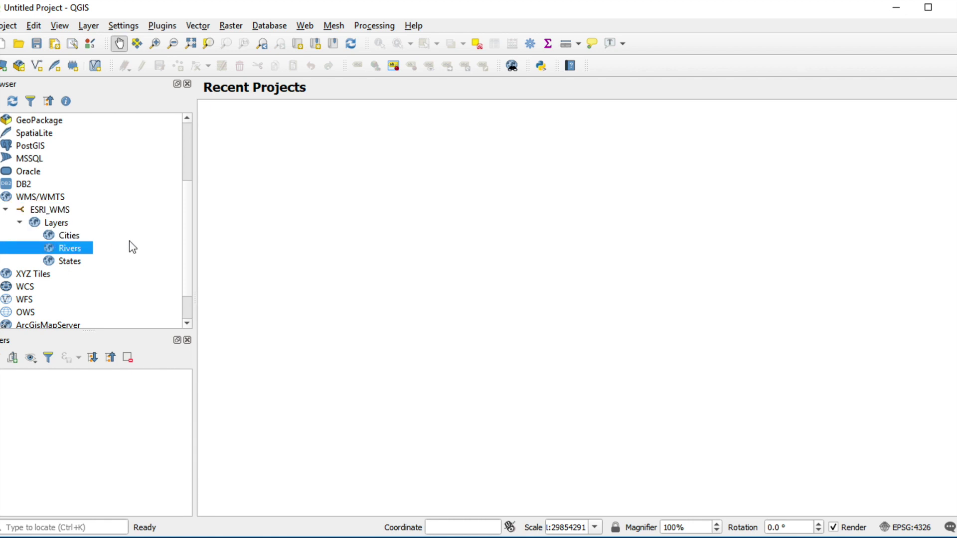
key("Down")
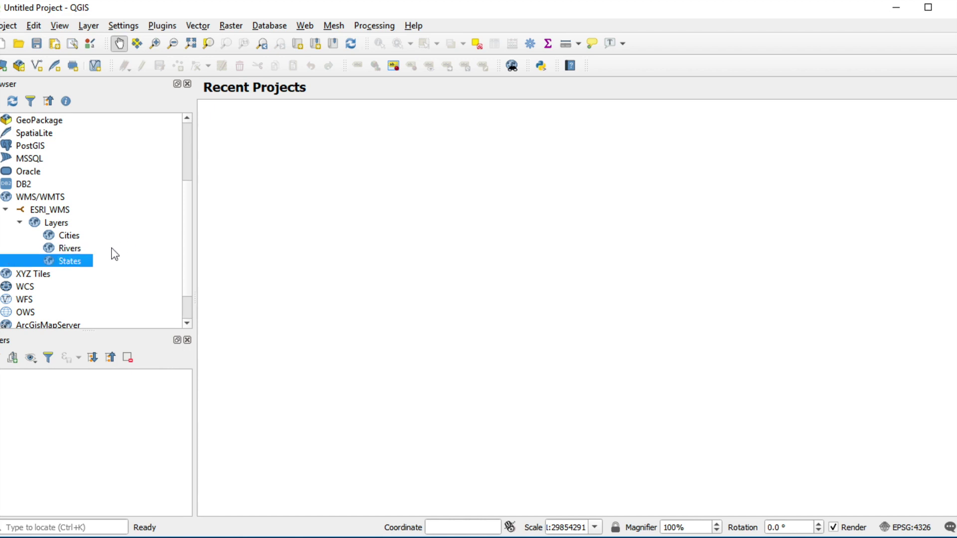
left_click(80, 262)
left_click(81, 263)
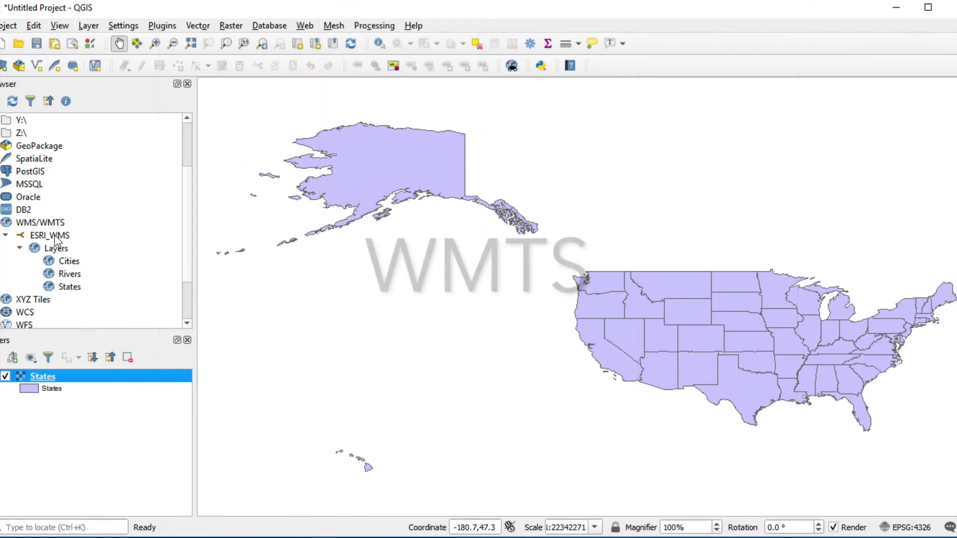
left_click(51, 226)
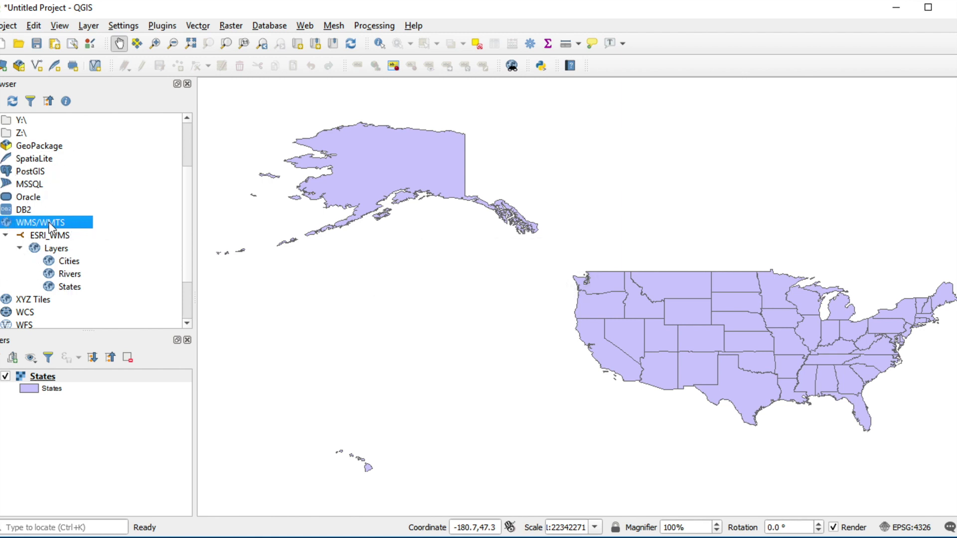
right_click(51, 226)
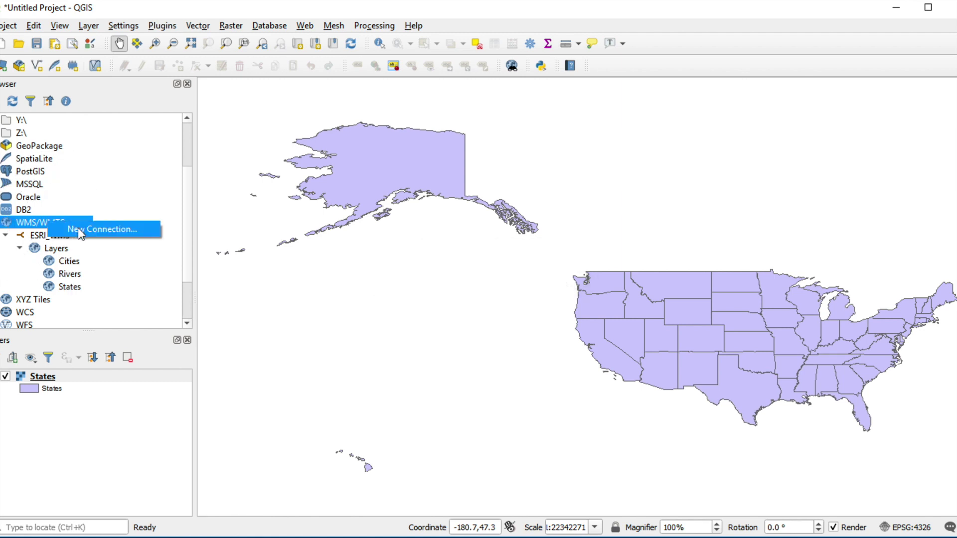
left_click(78, 228)
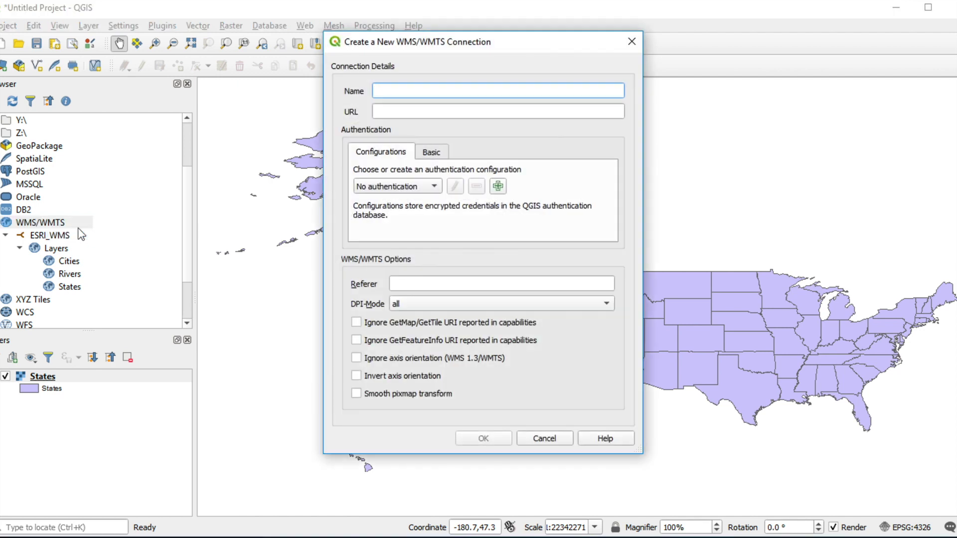
type("WM")
type("TS")
left_click(431, 107)
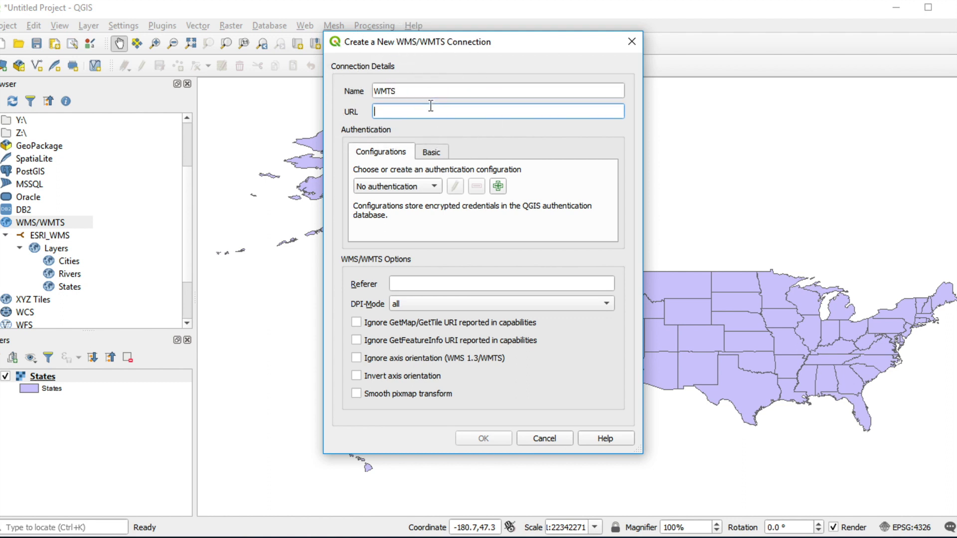
type("https://ahocevar.com/geoserver/gwc/service/wmts?")
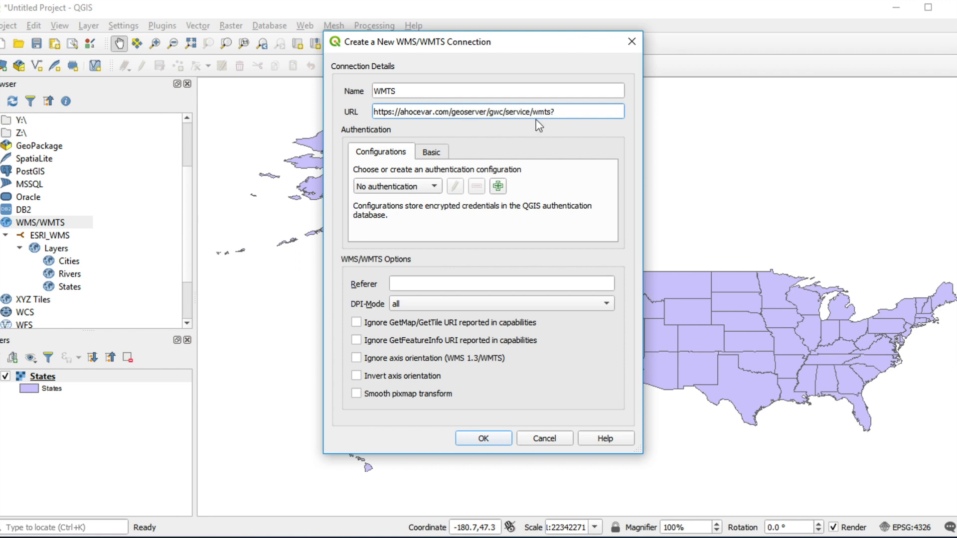
left_click_drag(557, 112, 533, 113)
left_click(483, 437)
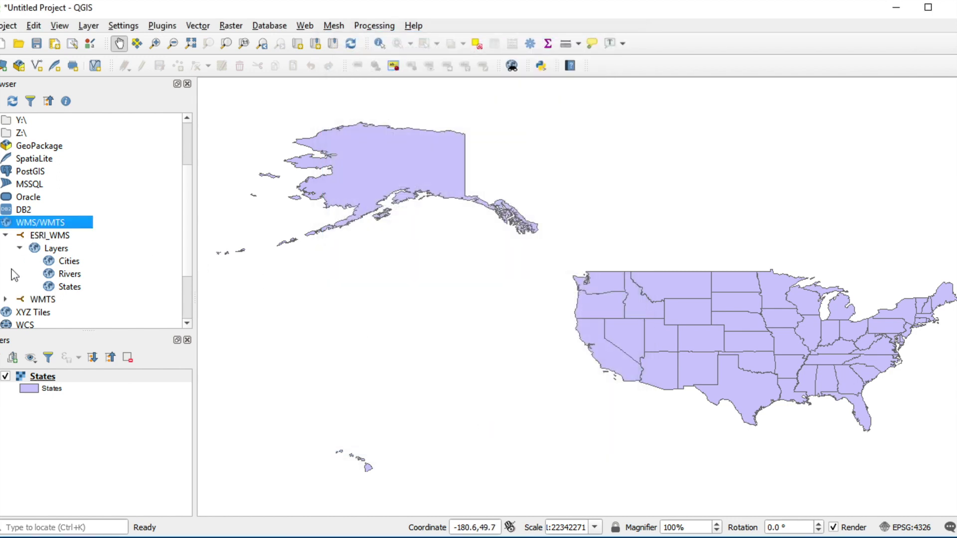
Add the Countries of the World EPSG:4326 image/jpeg layer and drag it below States.
left_click(6, 299)
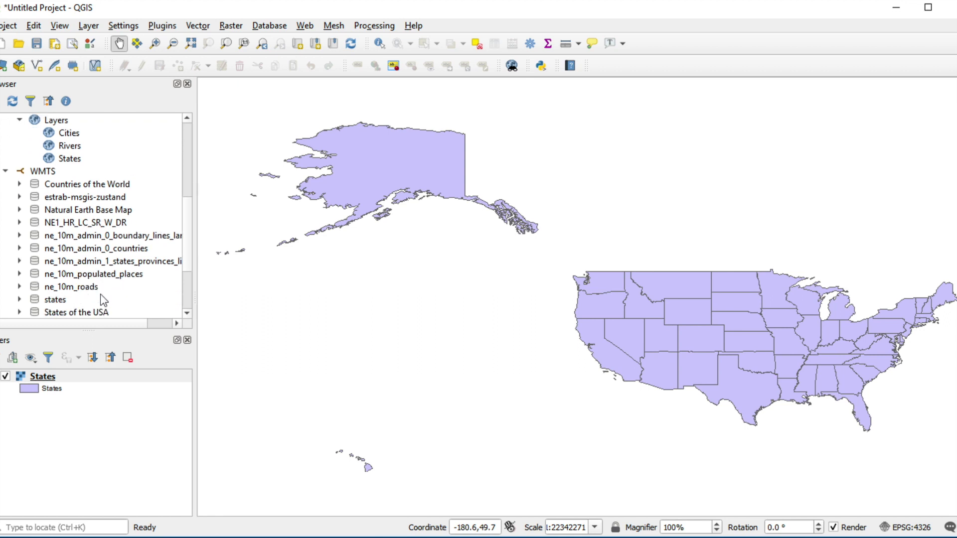
left_click(20, 183)
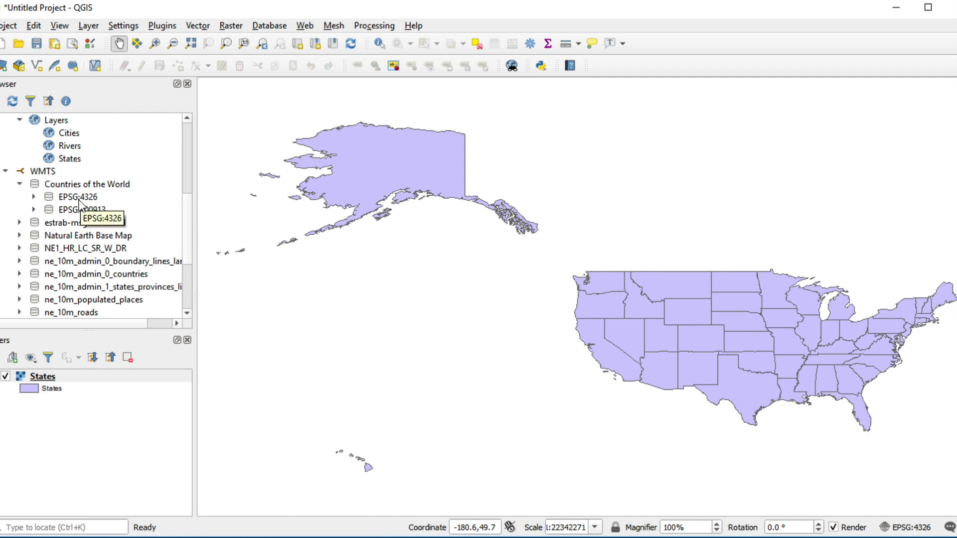
left_click(34, 198)
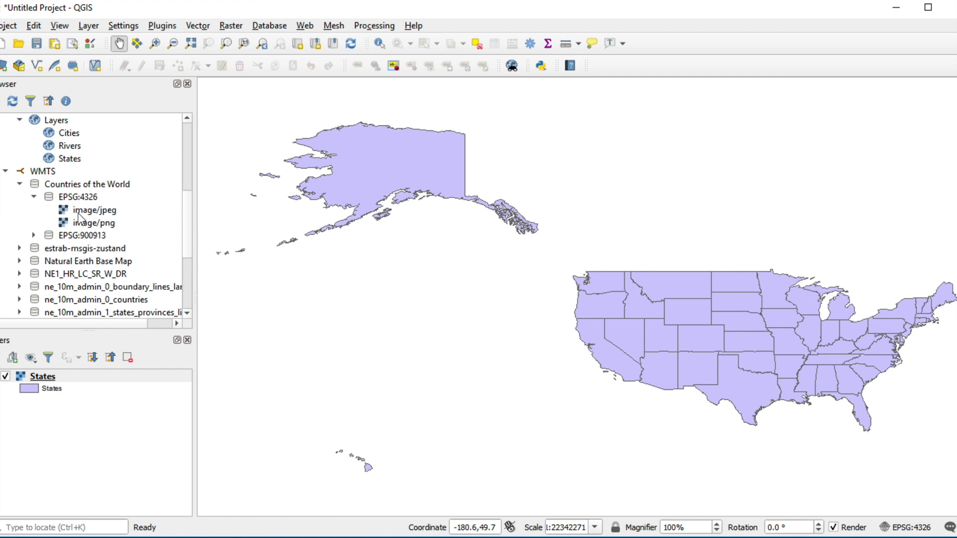
left_click(109, 215)
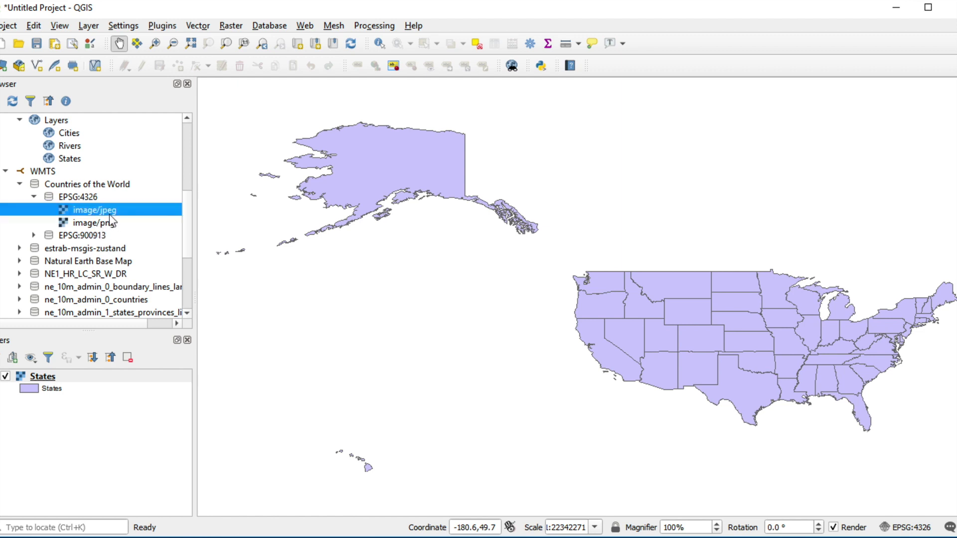
double_click(111, 218)
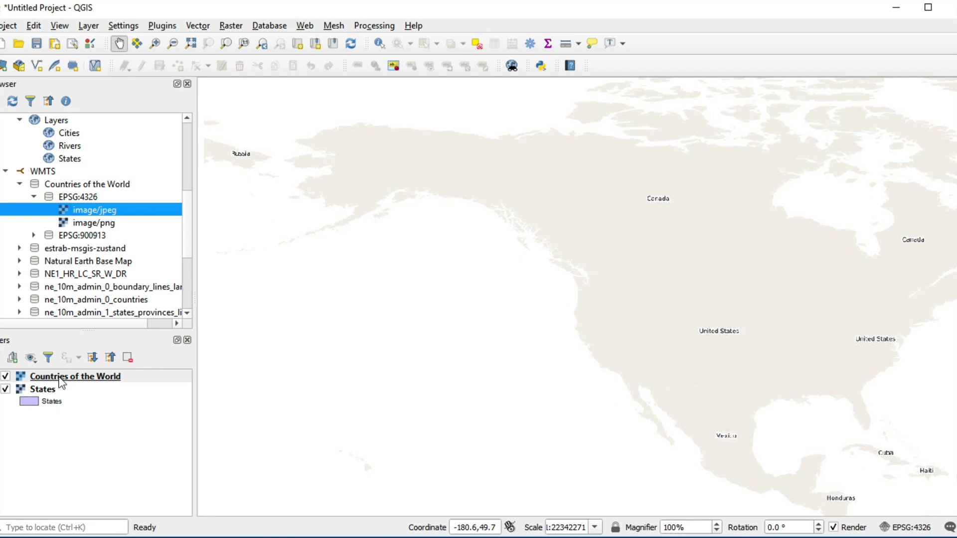
mouse_move(75, 376)
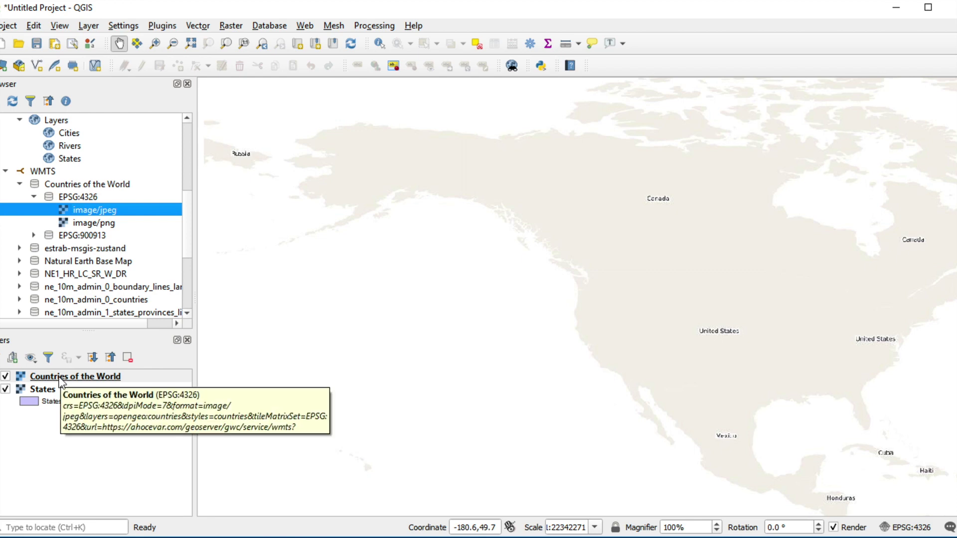
left_click_drag(61, 379, 66, 428)
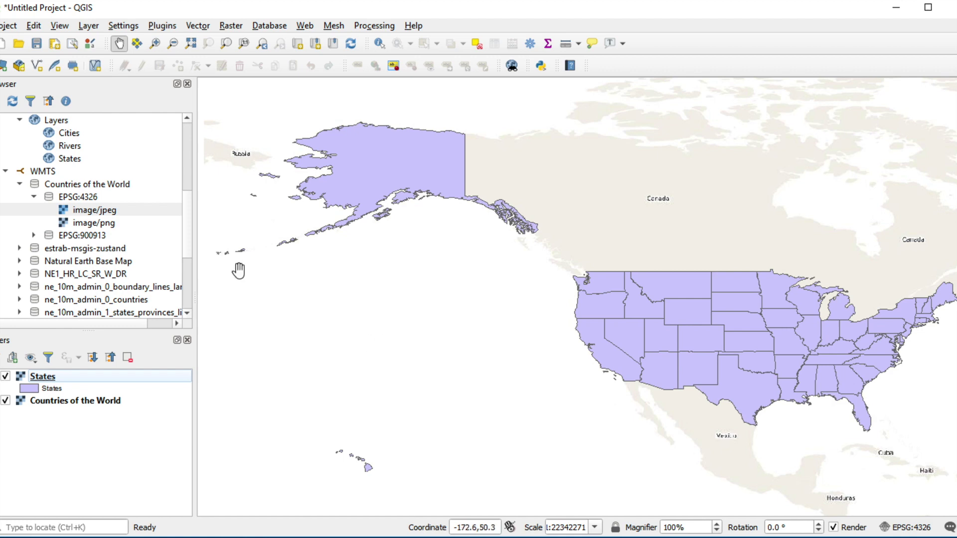
Zoom the map to the full extent of the Countries of the World layer.
left_click(69, 404)
right_click(69, 405)
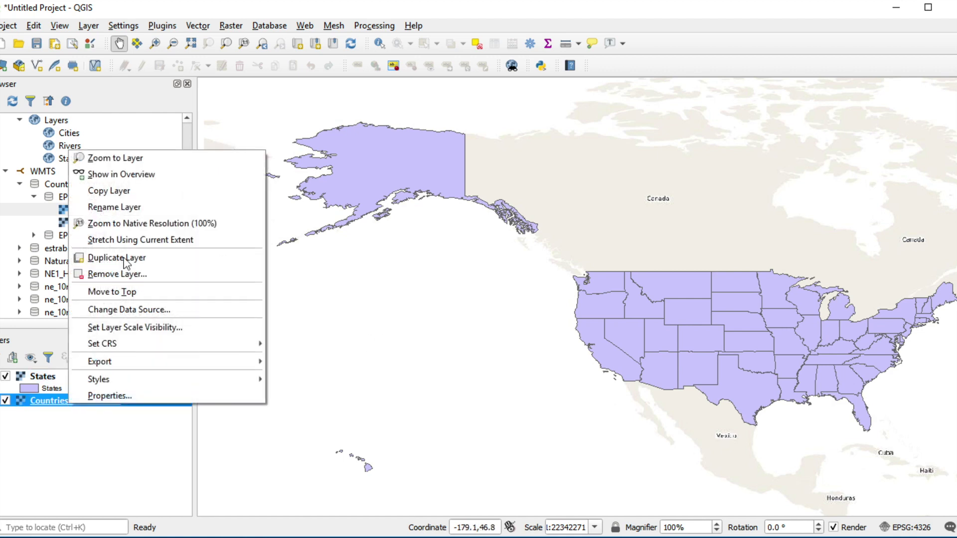
left_click(163, 158)
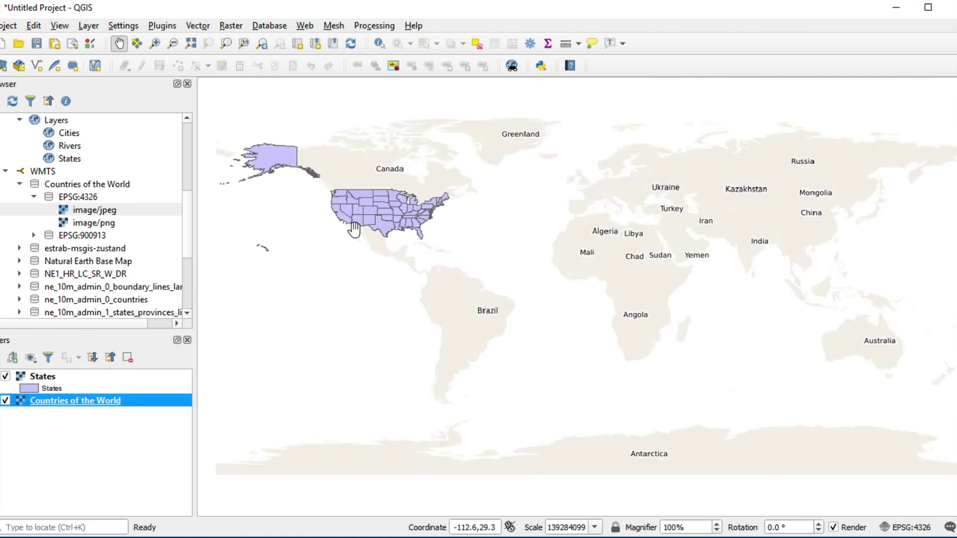